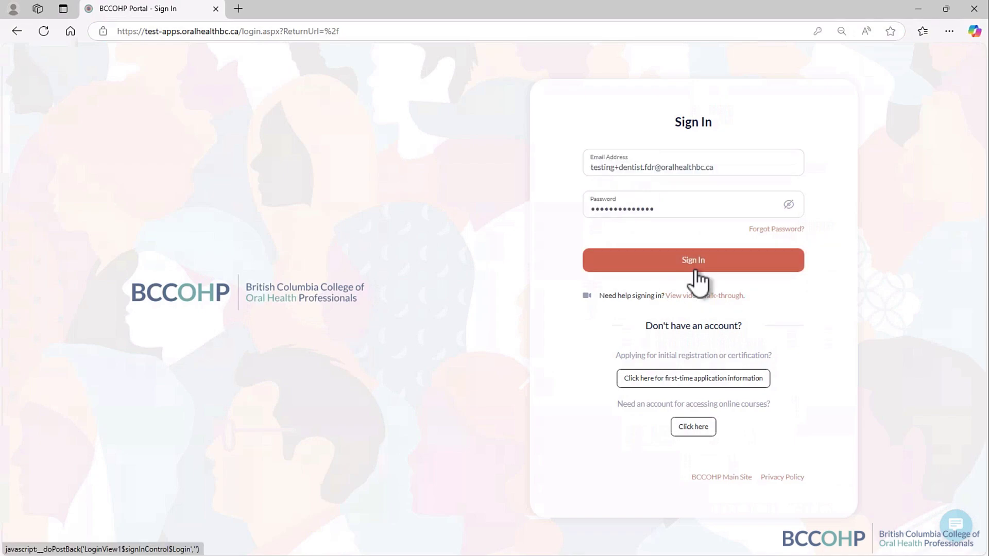
Sign in to the BCCOHP portal with the account email and password.
left_click(694, 272)
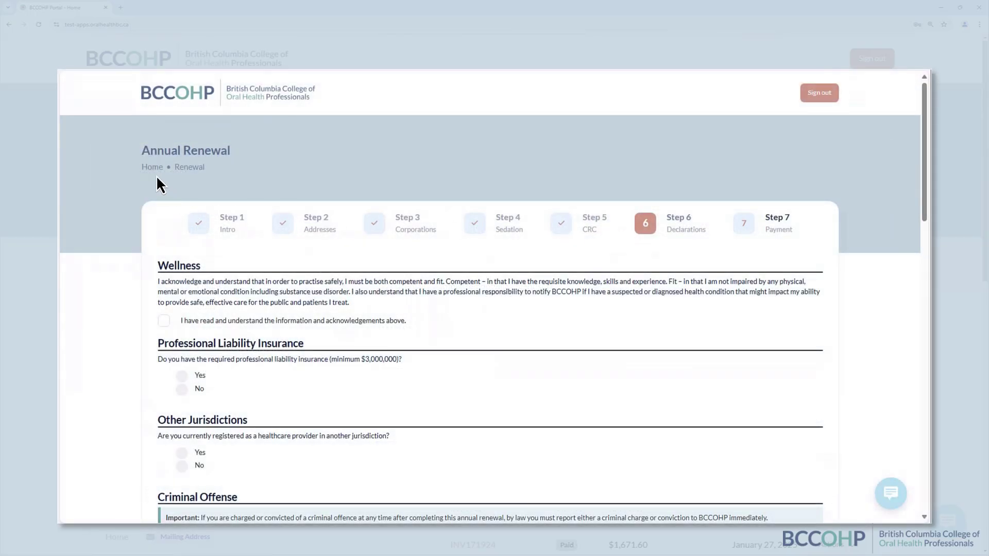
Return to the portal home page and start the annual renewal from the Time to Renew banner.
left_click(152, 168)
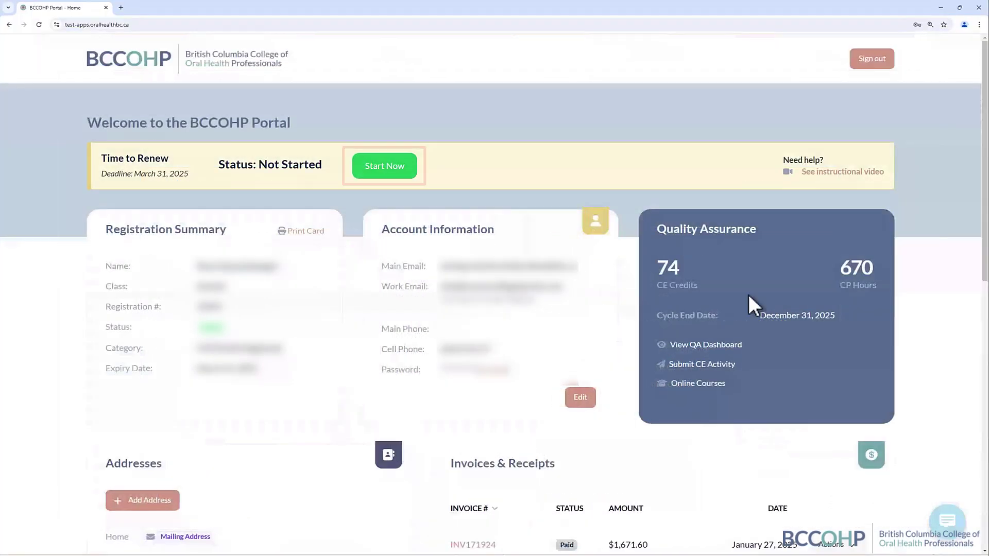
left_click(385, 178)
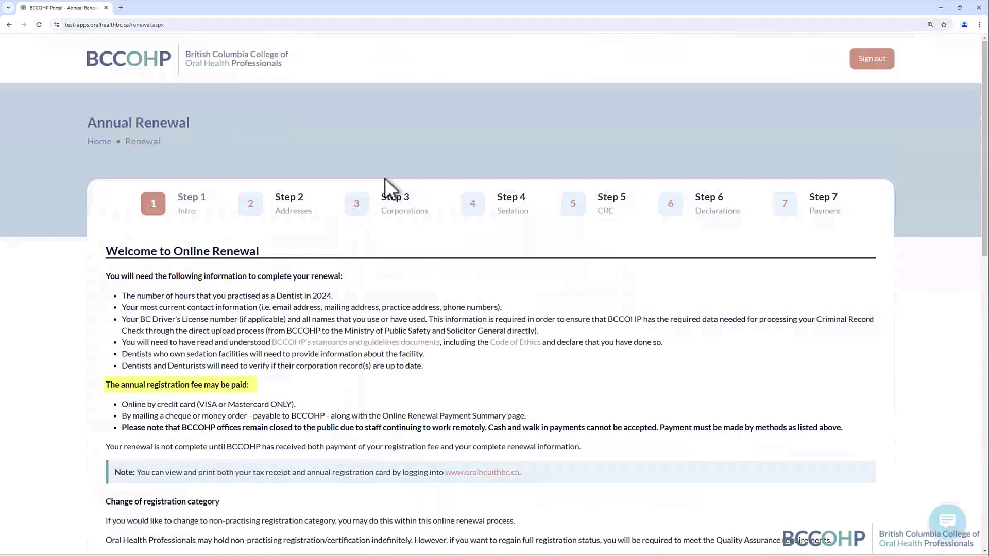
Pick Full Dentist Registrant ($1,671.60), check eligibility, and continue to Step 2 Addresses.
scroll(387, 187, "down", 9)
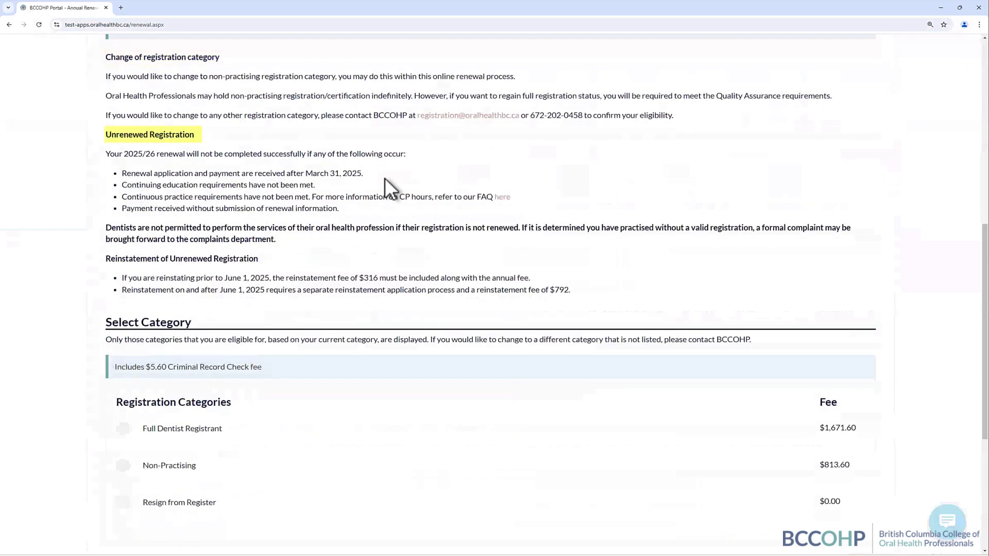
scroll(385, 177, "down", 5)
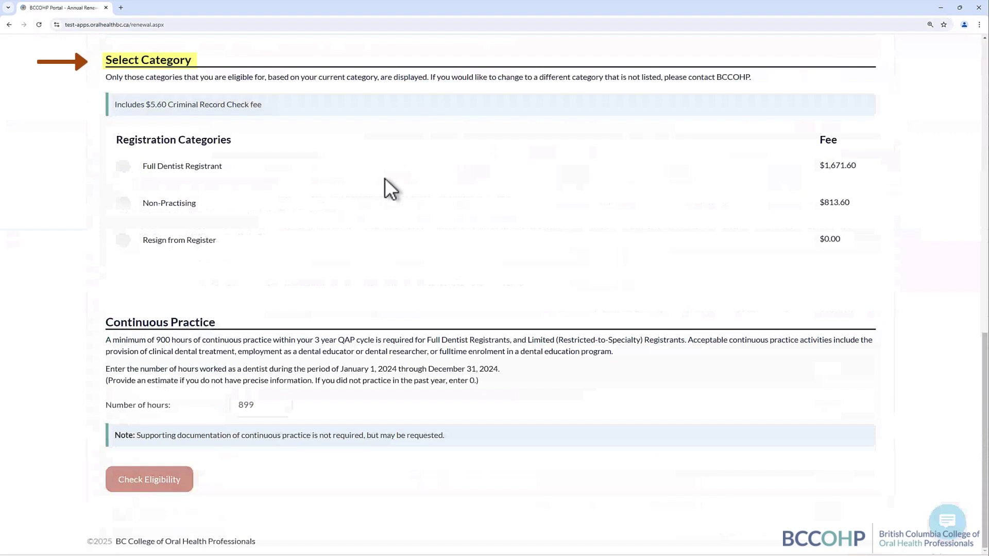
left_click(123, 167)
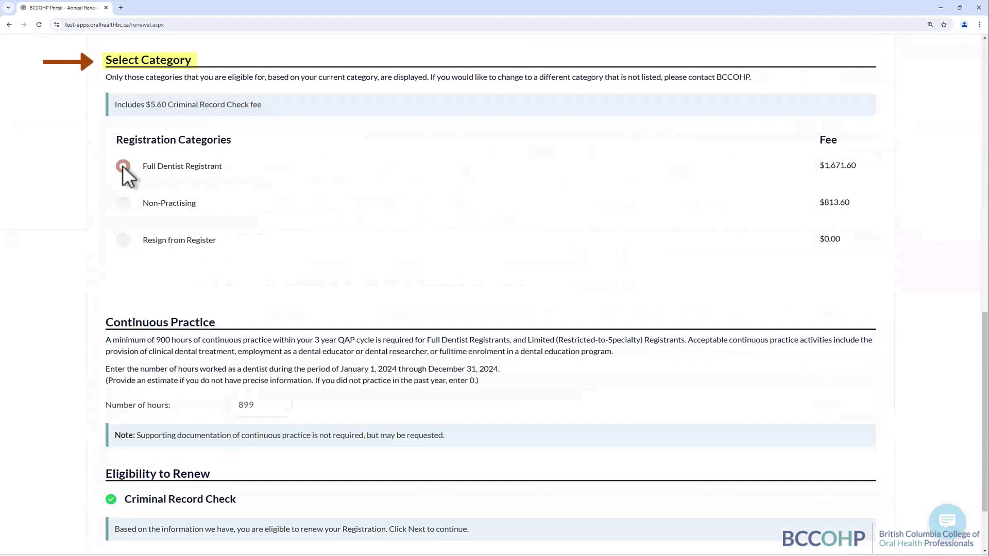
scroll(123, 166, "down", 2)
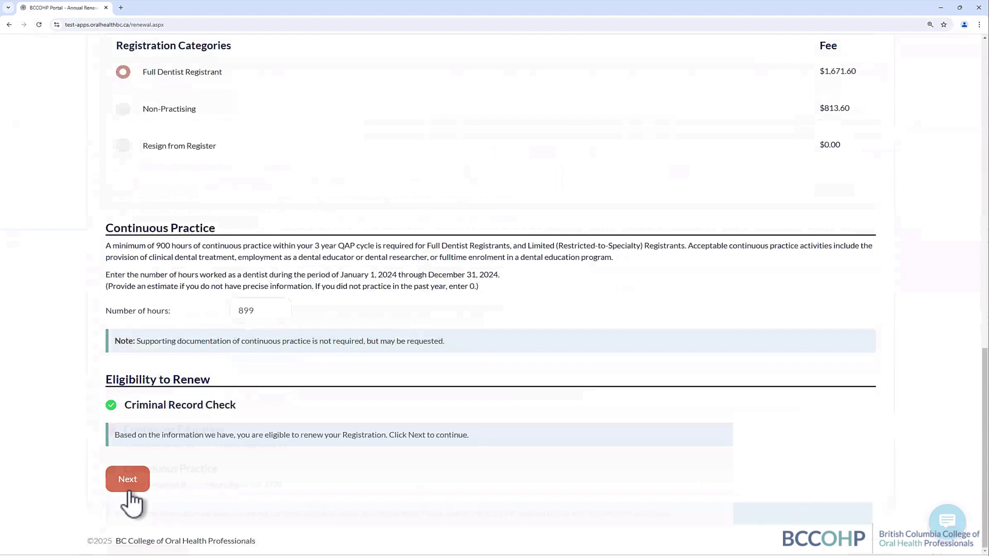
left_click(129, 495)
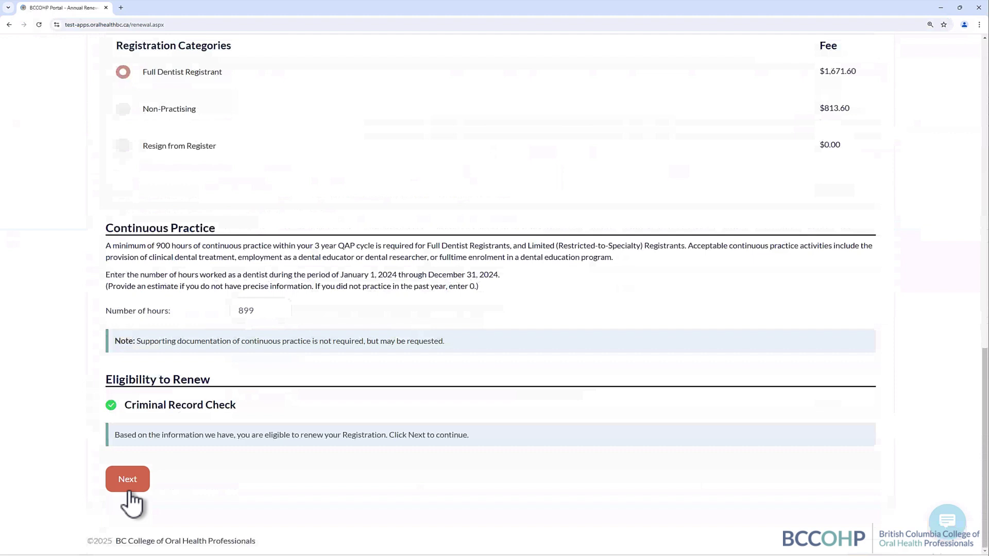
left_click(130, 493)
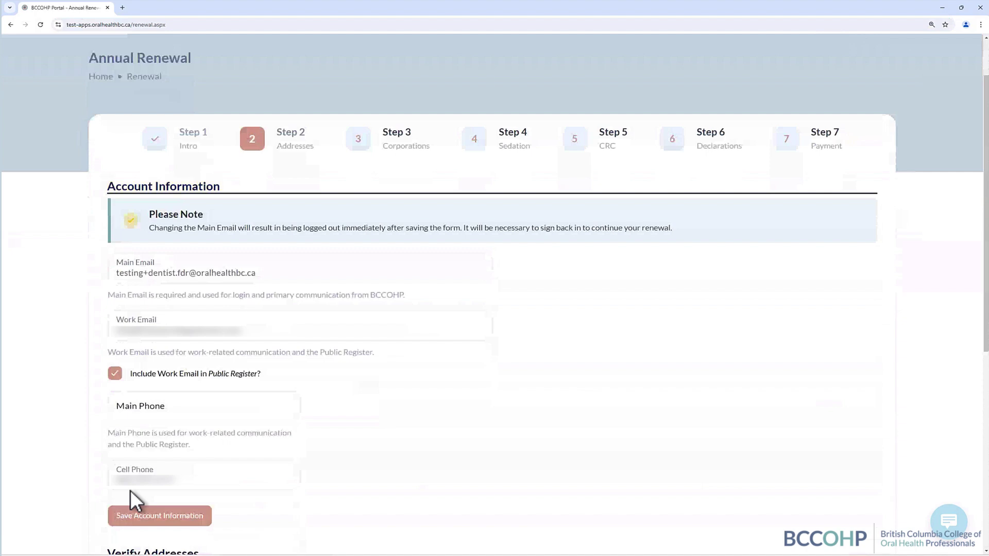
Save the account information and dismiss the update confirmation.
scroll(131, 490, "down", 1)
left_click(175, 475)
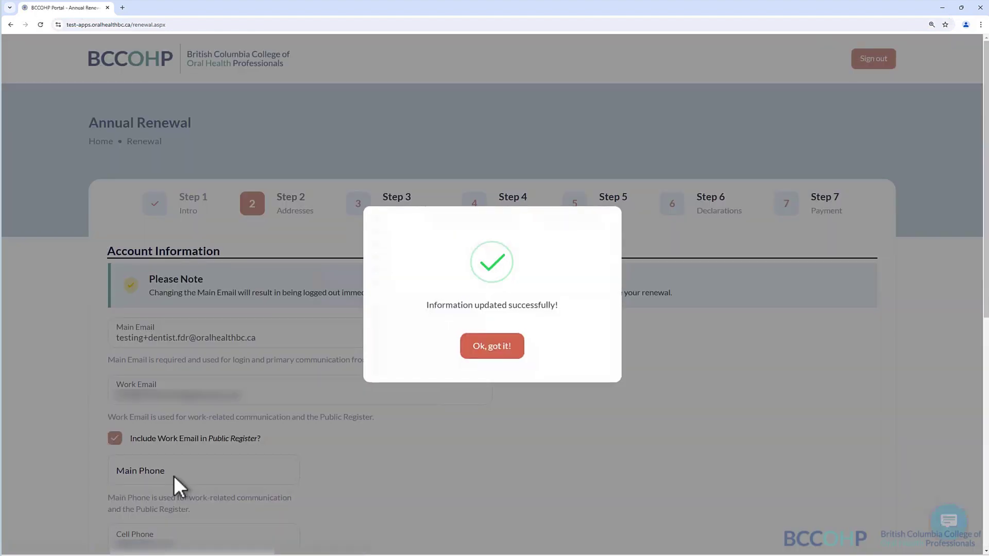
left_click(491, 351)
Review the Home address through Actions > Edit and save it with Update.
scroll(489, 353, "down", 8)
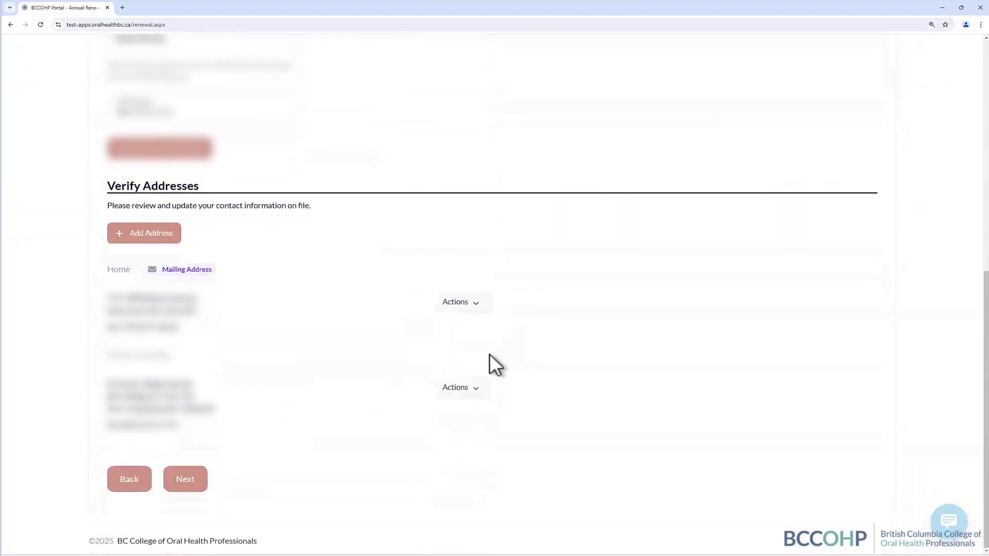
left_click(473, 309)
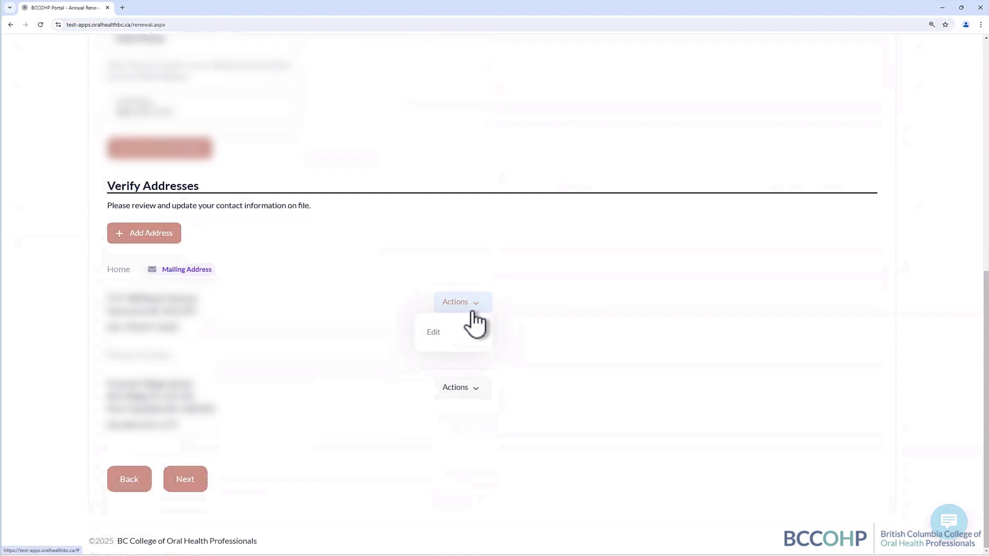
left_click(463, 334)
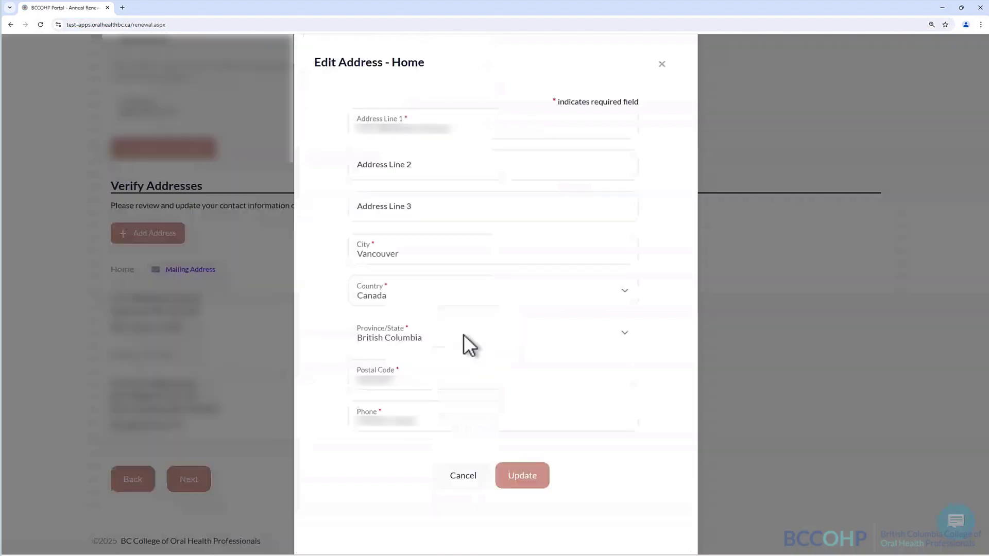
left_click(529, 486)
left_click(498, 353)
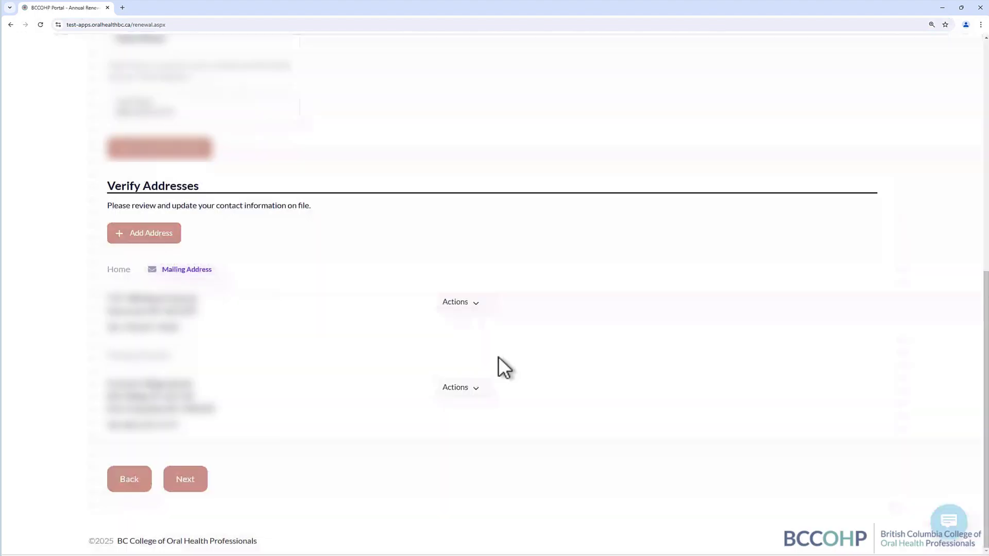
Certify no corporation on file in Step 3 and advance to Step 4 Sedation.
left_click(176, 493)
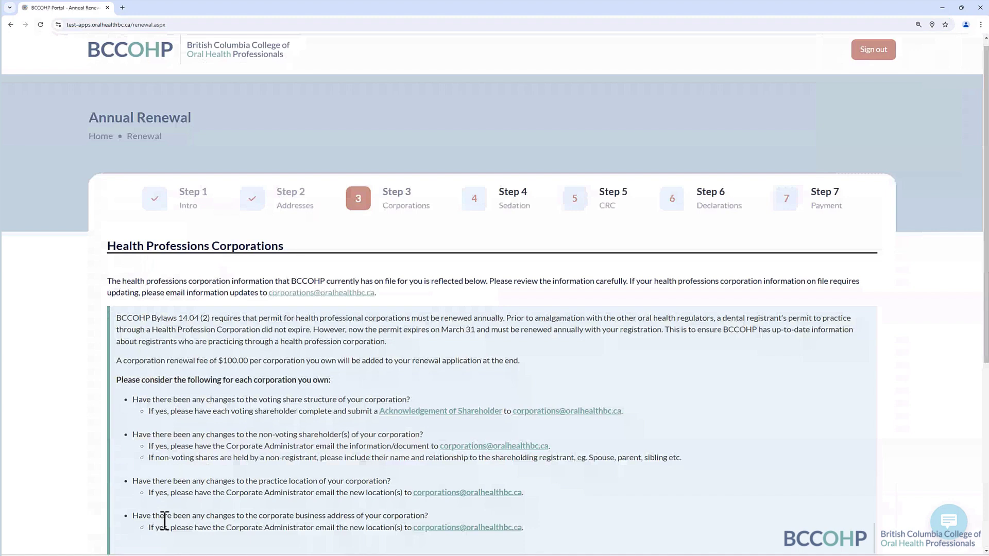
scroll(165, 521, "down", 5)
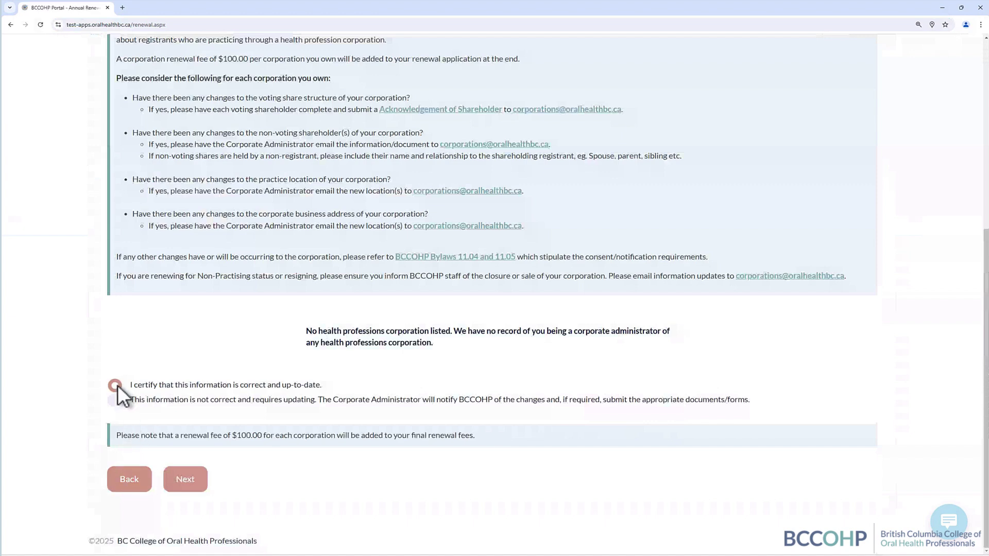
left_click(186, 480)
left_click(186, 480)
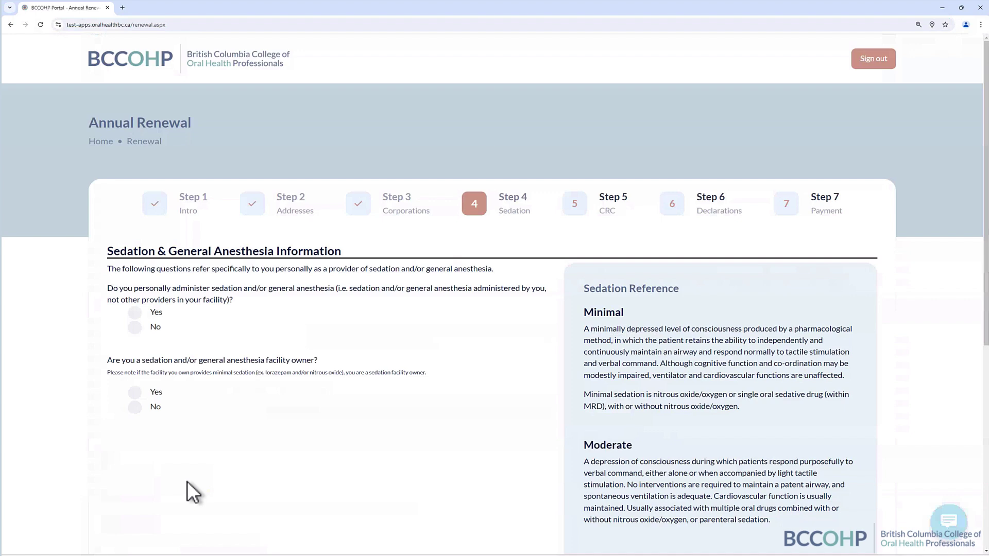
Answer Yes to administering sedation at Minimal level, including Minimal Sedation for patients 12 and under.
left_click(134, 313)
left_click(135, 373)
scroll(165, 385, "down", 2)
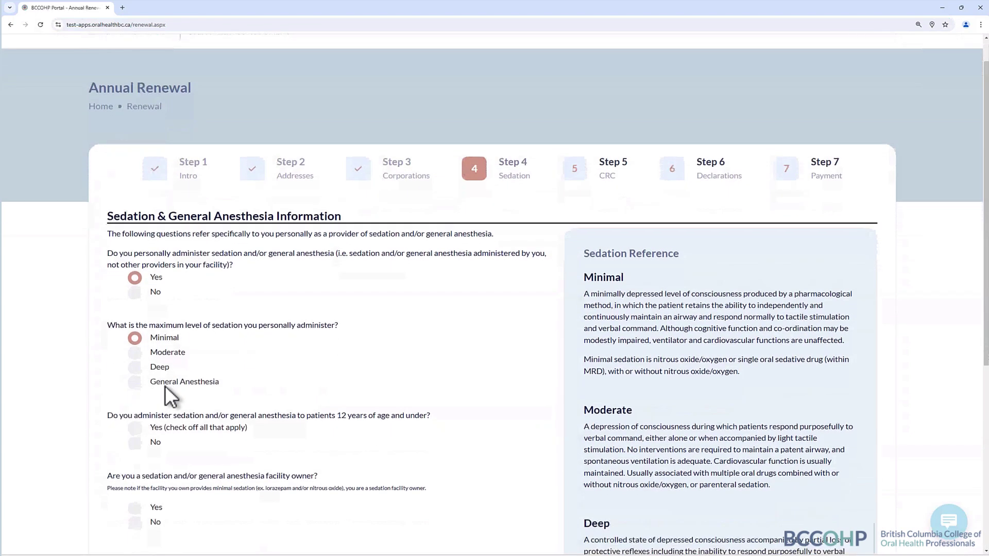
scroll(165, 386, "down", 3)
left_click(135, 344)
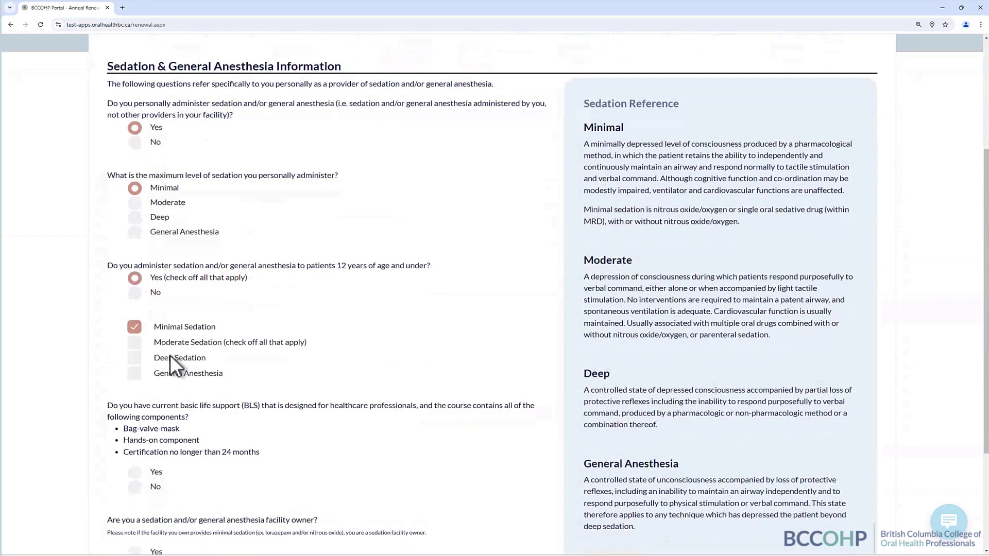
scroll(155, 348, "down", 3)
left_click(135, 338)
Confirm BLS training, certify the facilities information, and continue to the criminal record check step.
left_click(136, 420)
scroll(199, 368, "down", 3)
left_click(136, 407)
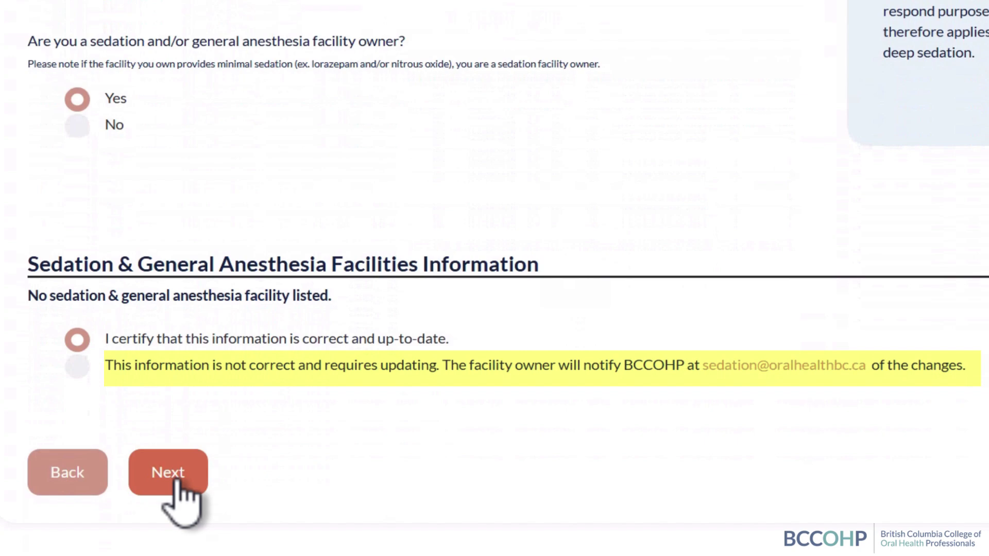
left_click(172, 476)
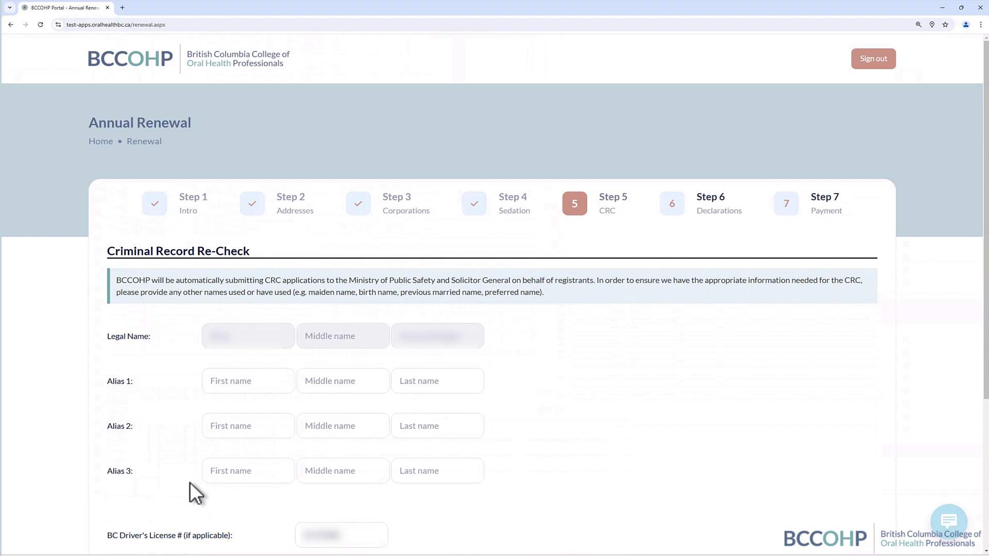
Pass the CRC step, acknowledge wellness, and declare liability insurance Yes with carrier Acord.
scroll(190, 485, "down", 3)
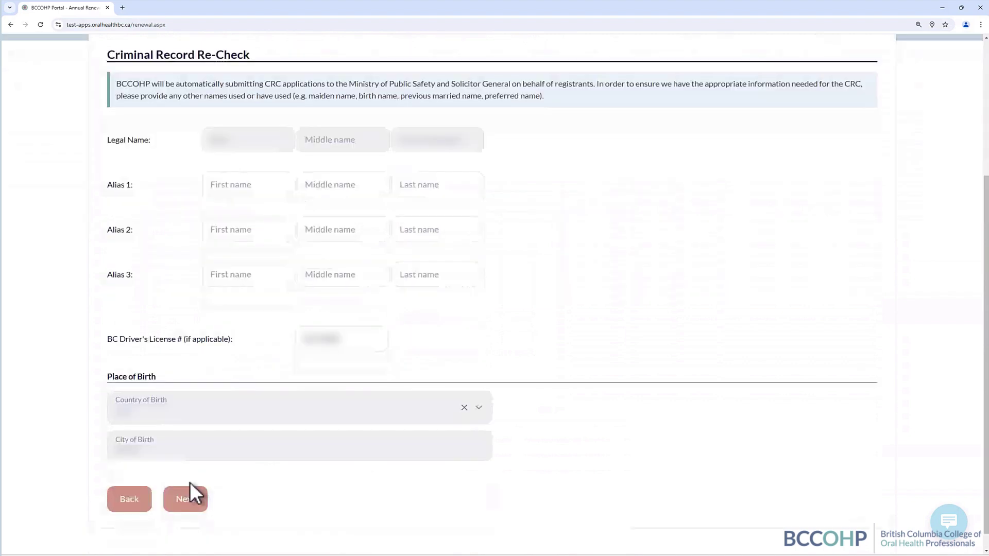
left_click(188, 502)
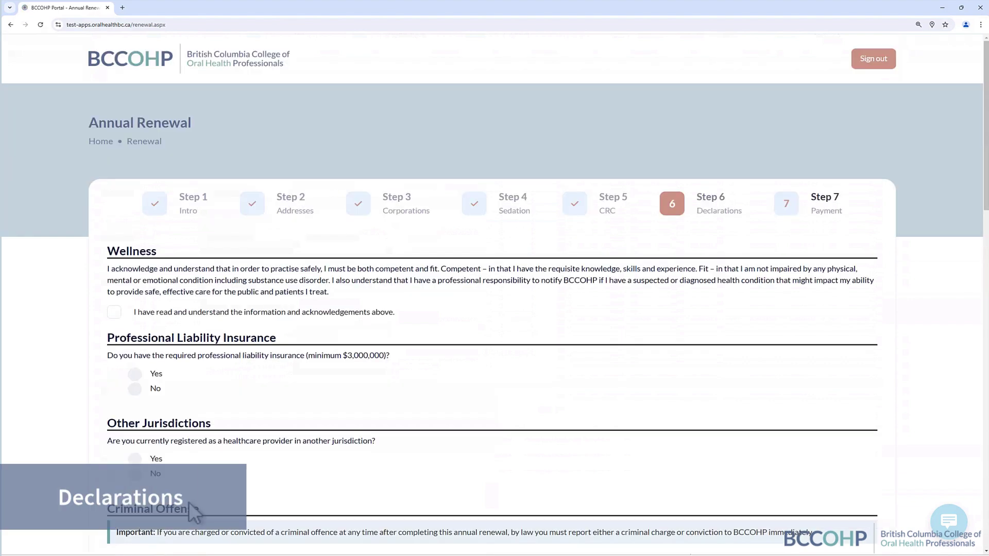
left_click(114, 312)
left_click(135, 374)
scroll(170, 384, "down", 2)
left_click(183, 375)
left_click(193, 253)
Answer No to criminal offense and hospital privileges, then make the solemn declaration.
scroll(153, 409, "down", 5)
left_click(134, 326)
left_click(134, 411)
scroll(137, 419, "down", 15)
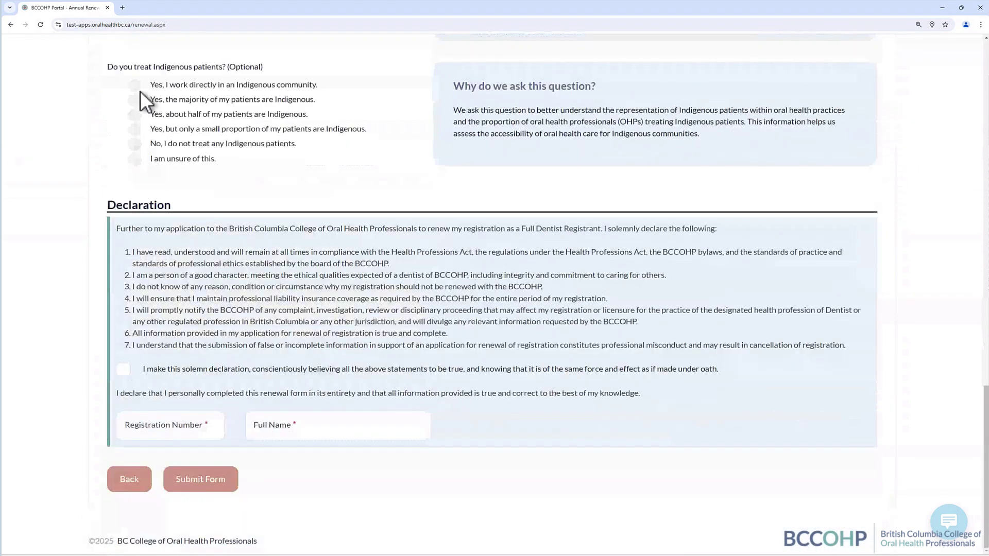
left_click(123, 369)
Submit the renewal form and pay the $1,671.60 fee by credit card.
left_click(208, 490)
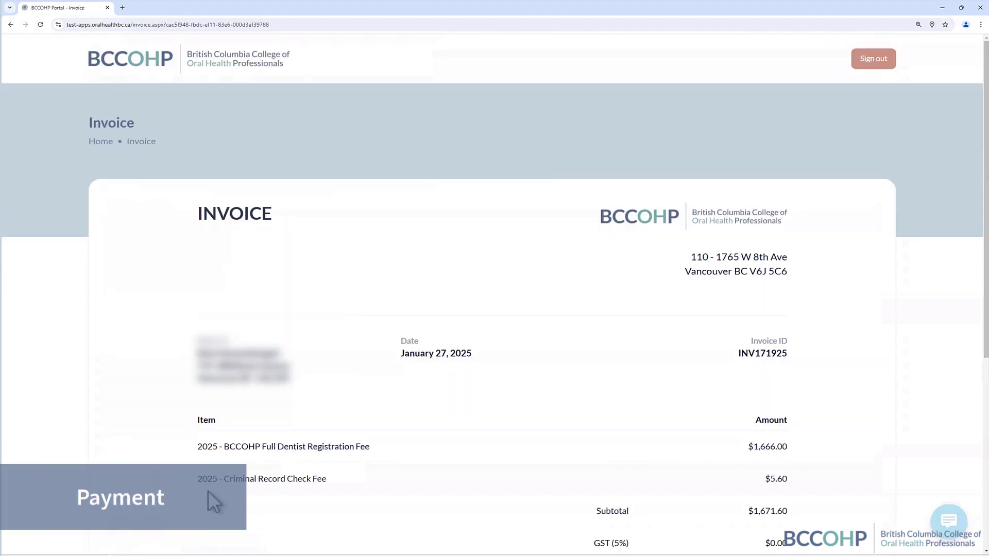
scroll(209, 490, "down", 5)
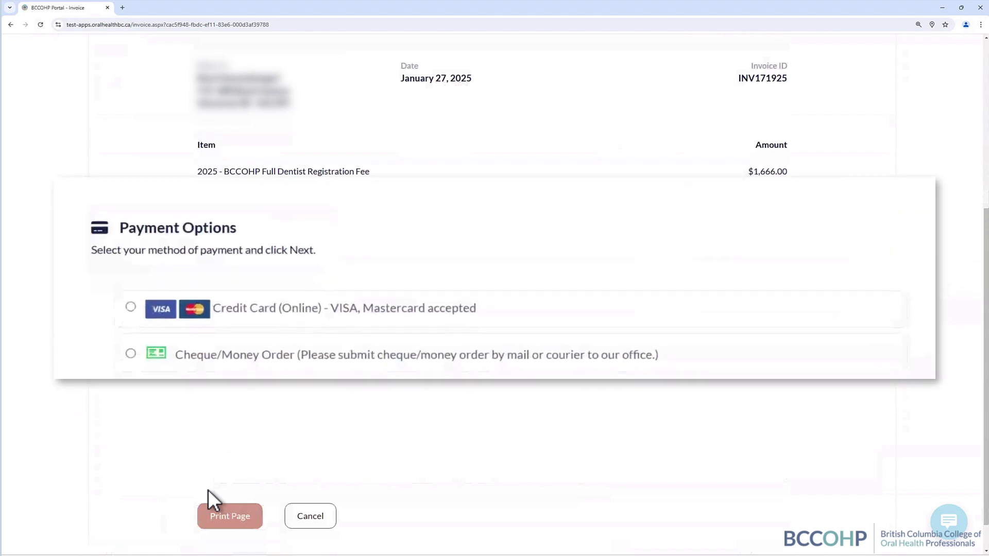
left_click(228, 438)
left_click(366, 516)
left_click(344, 321)
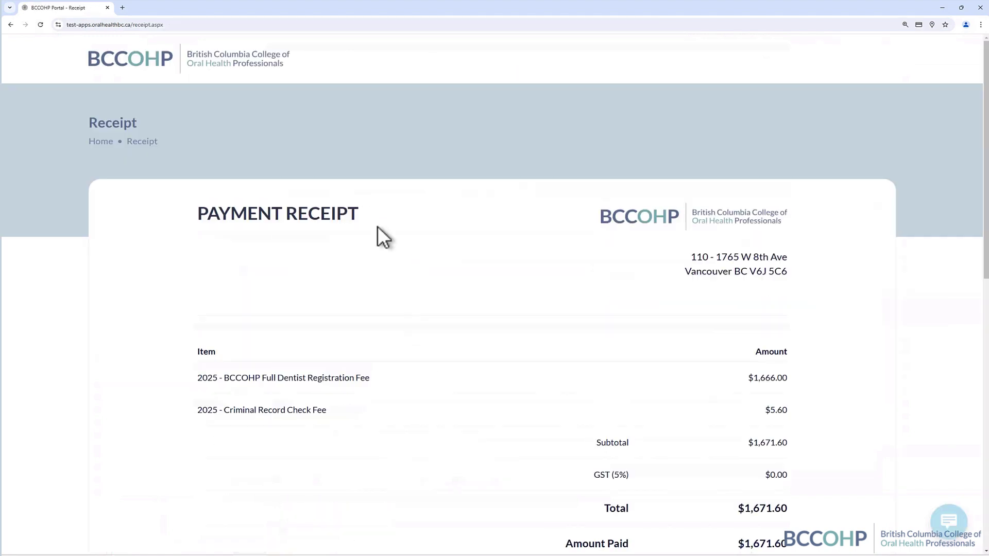
scroll(378, 227, "down", 2)
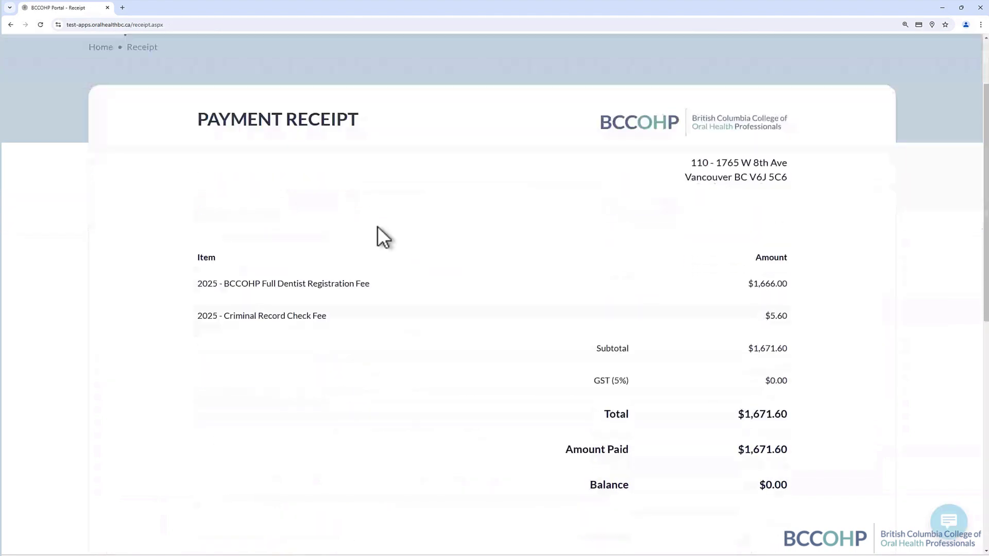
scroll(378, 226, "down", 1)
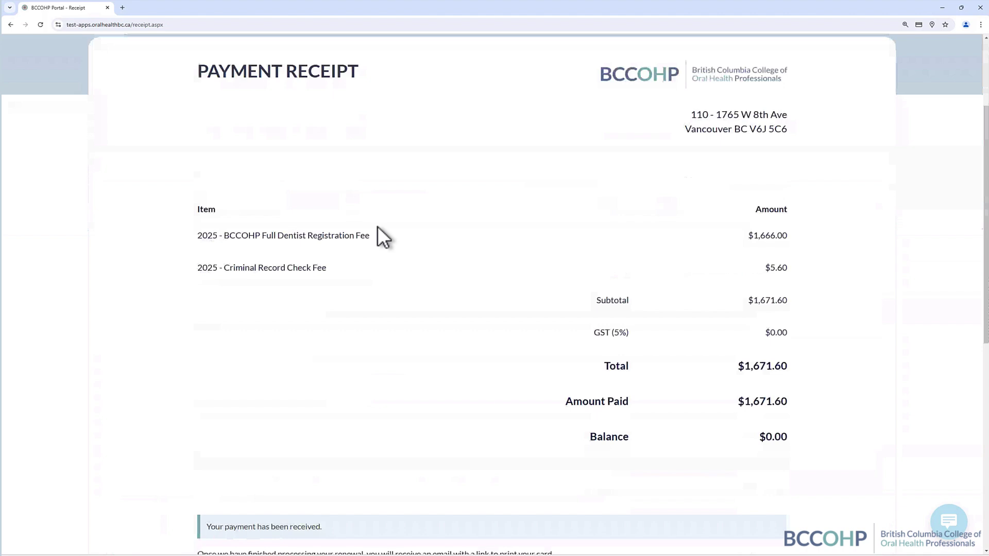
Go from the payment receipt back to the dashboard, where status shows Processing.
scroll(378, 227, "down", 1)
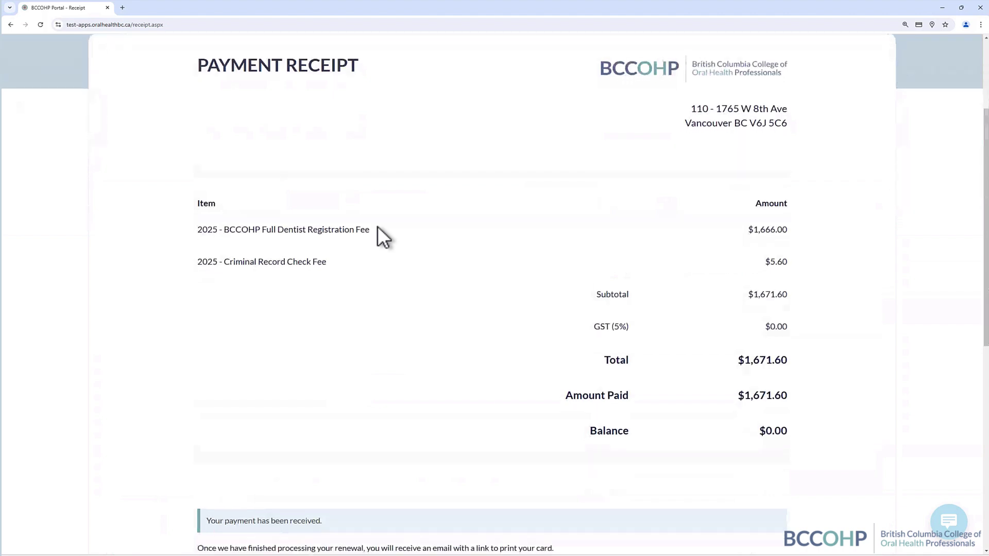
scroll(378, 227, "down", 8)
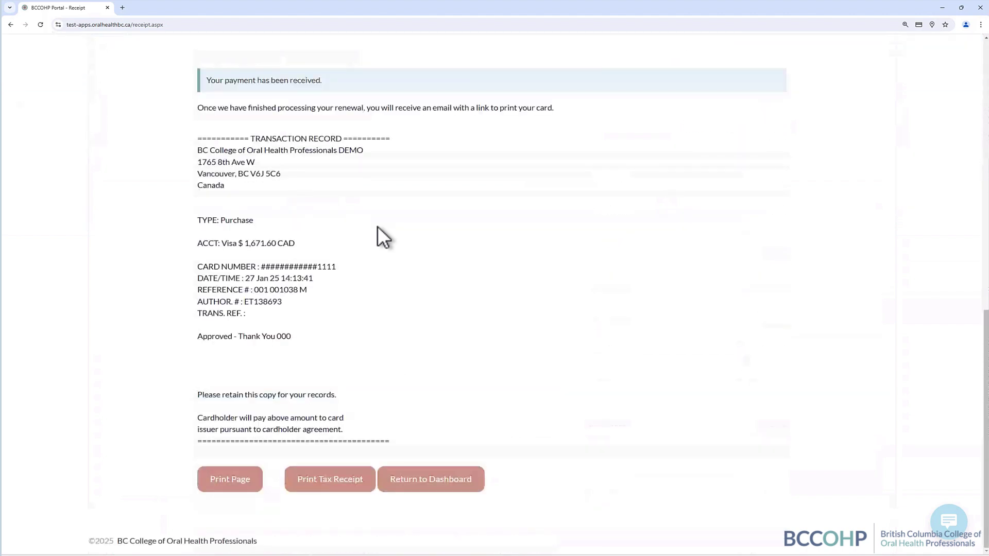
left_click(430, 489)
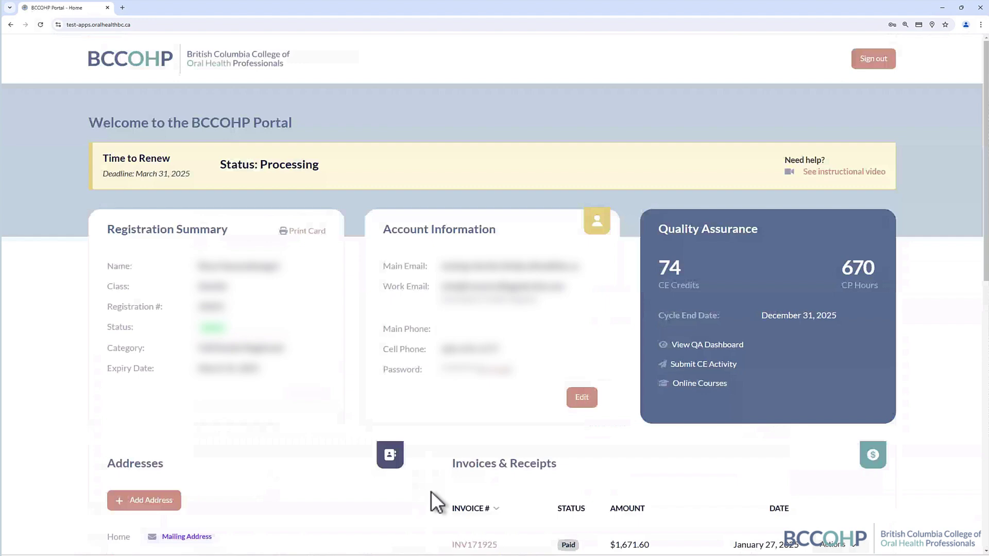